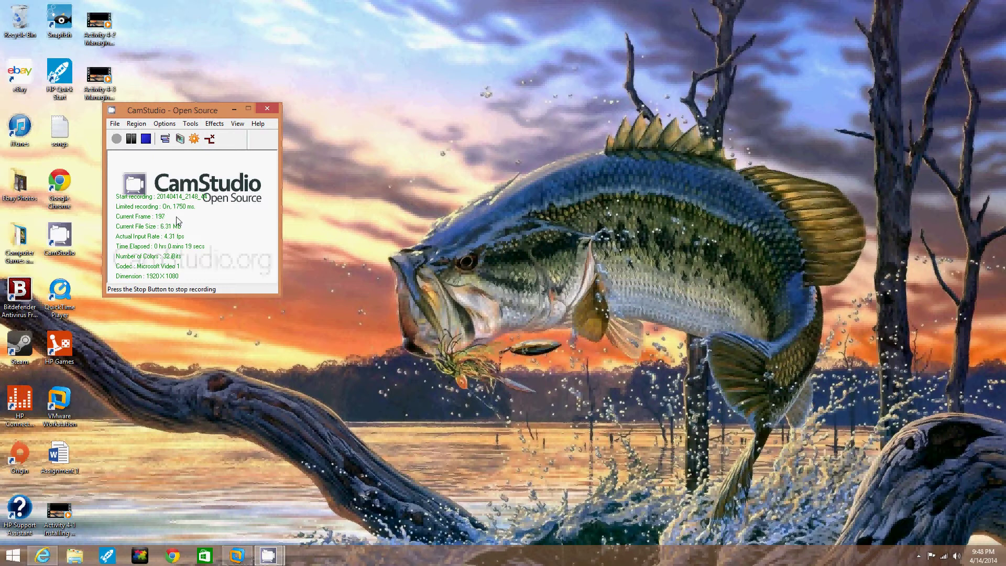
# Launch an empty Management Console with mmc from Run in the guest VM and maximize it.
pyautogui.click(238, 556)
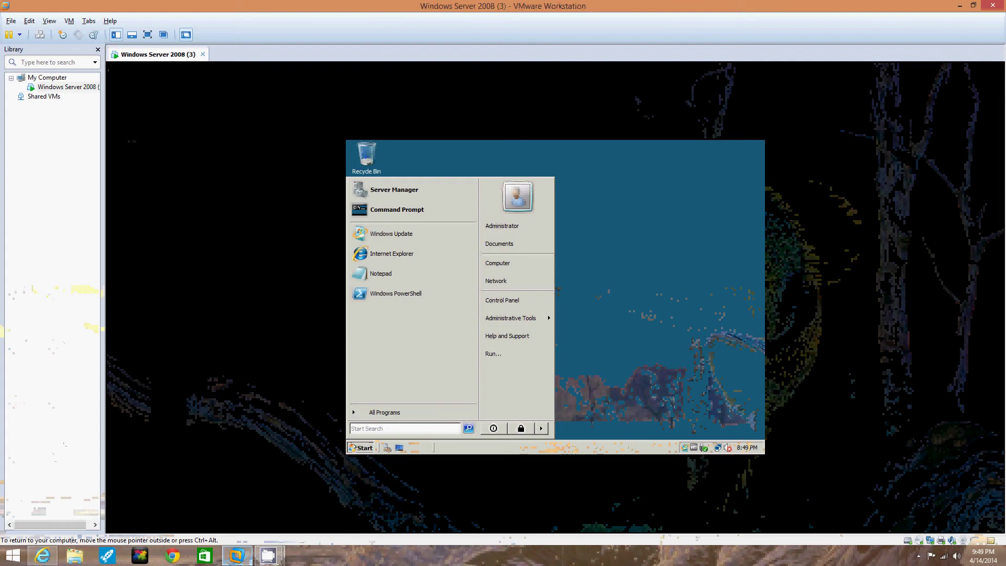
pyautogui.click(493, 354)
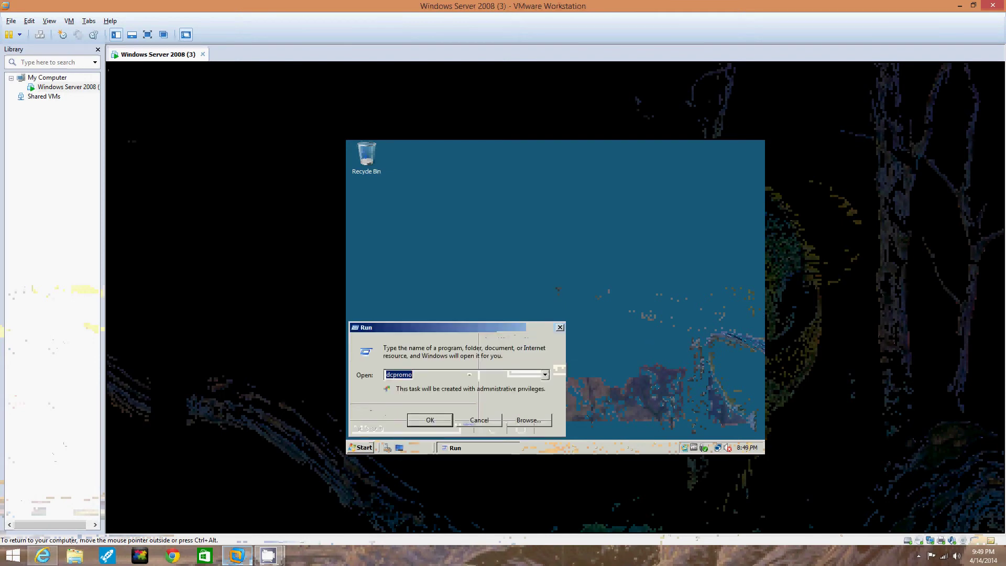
pyautogui.press('BackSpace')
pyautogui.write('mmc')
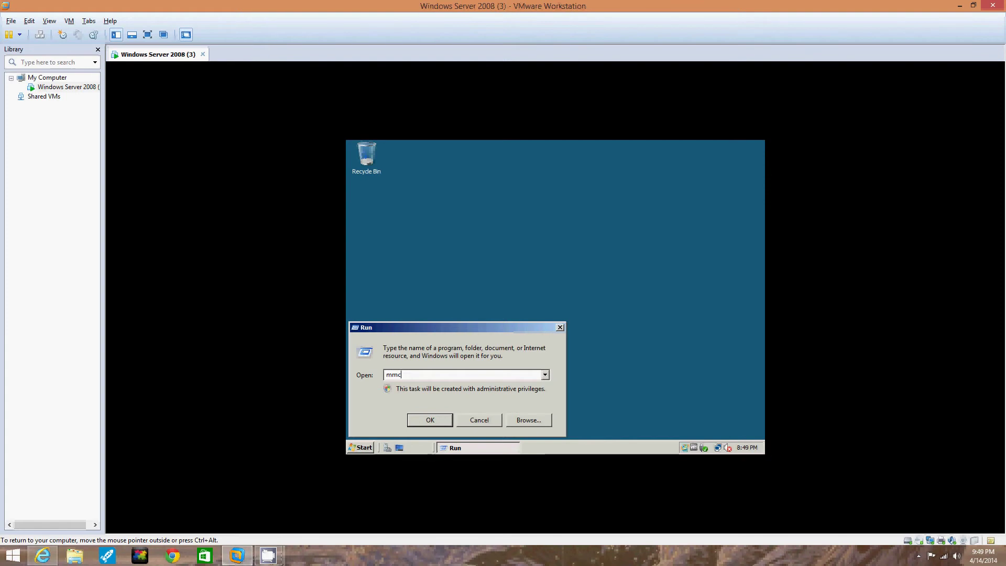
pyautogui.click(427, 420)
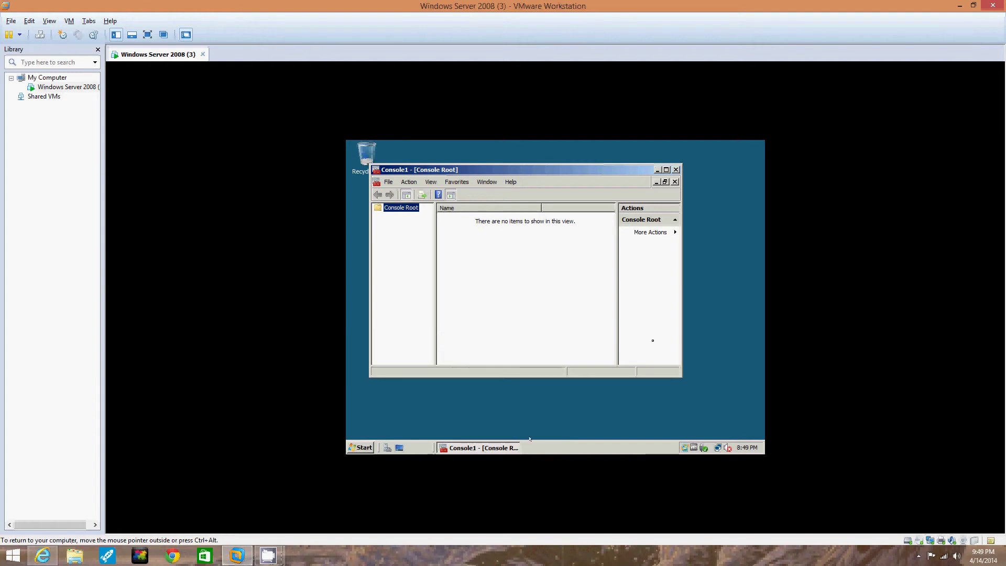
pyautogui.click(665, 169)
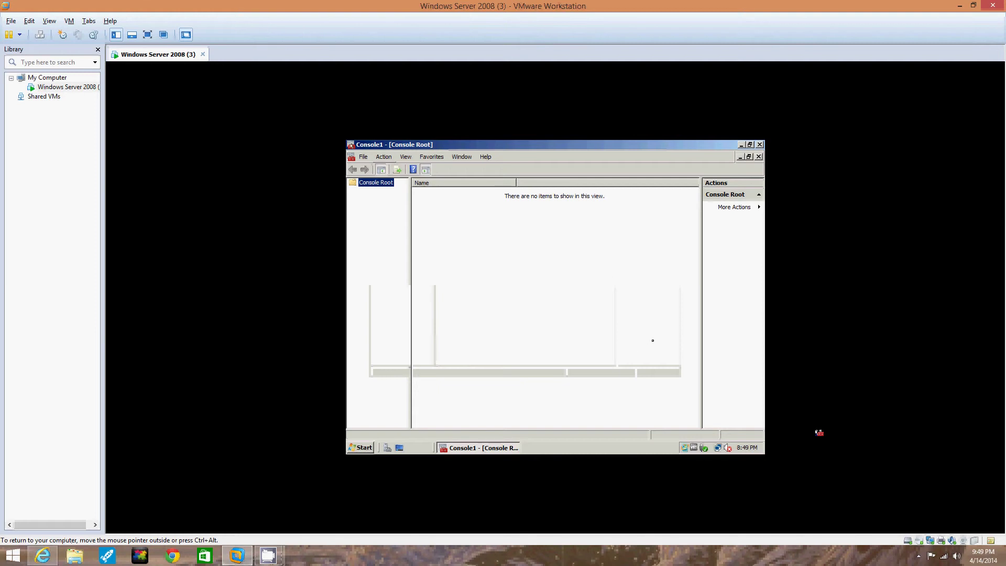
# Add the Active Directory Users and Computers snap-in through File > Add/Remove Snap-in.
pyautogui.click(363, 156)
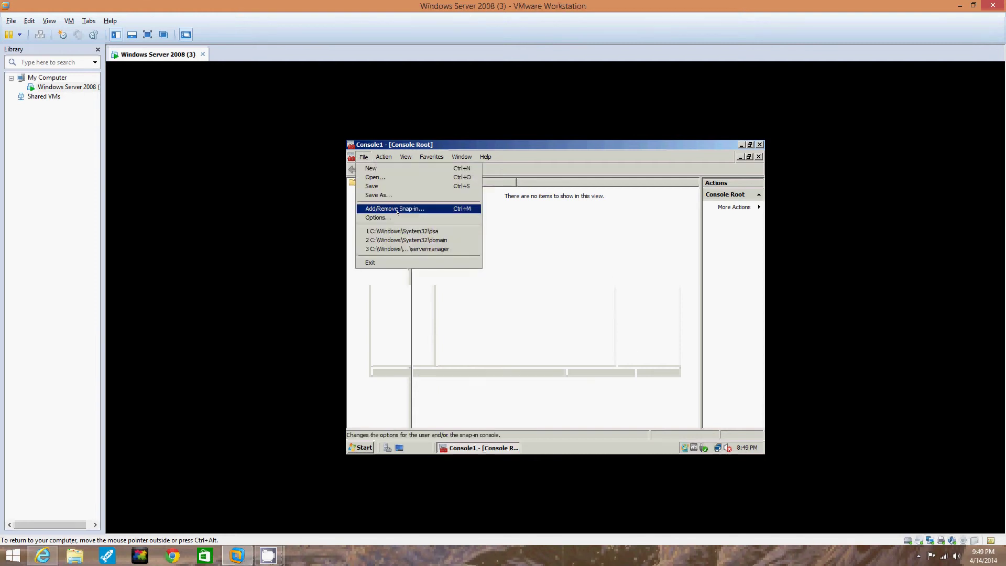
pyautogui.click(395, 209)
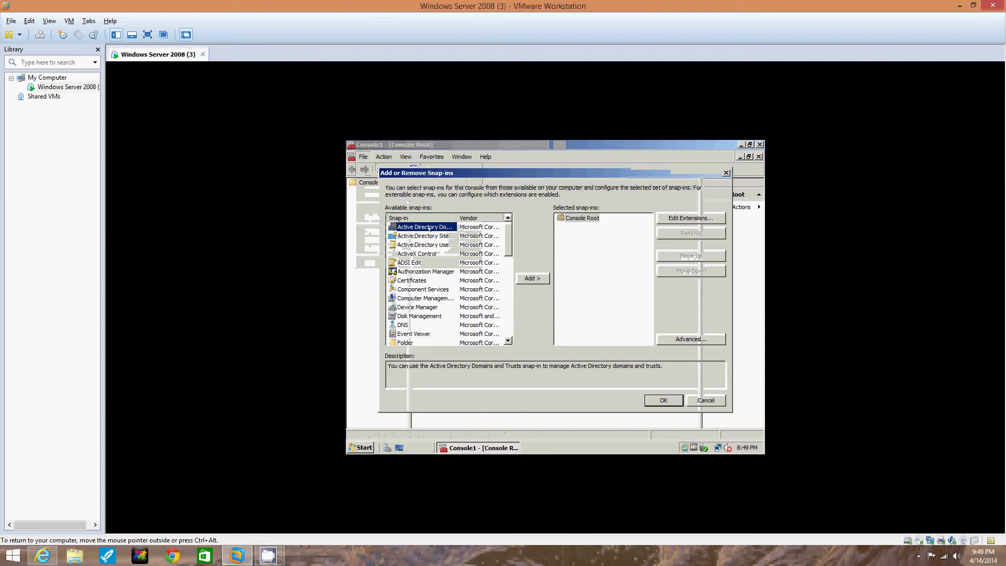
pyautogui.click(410, 244)
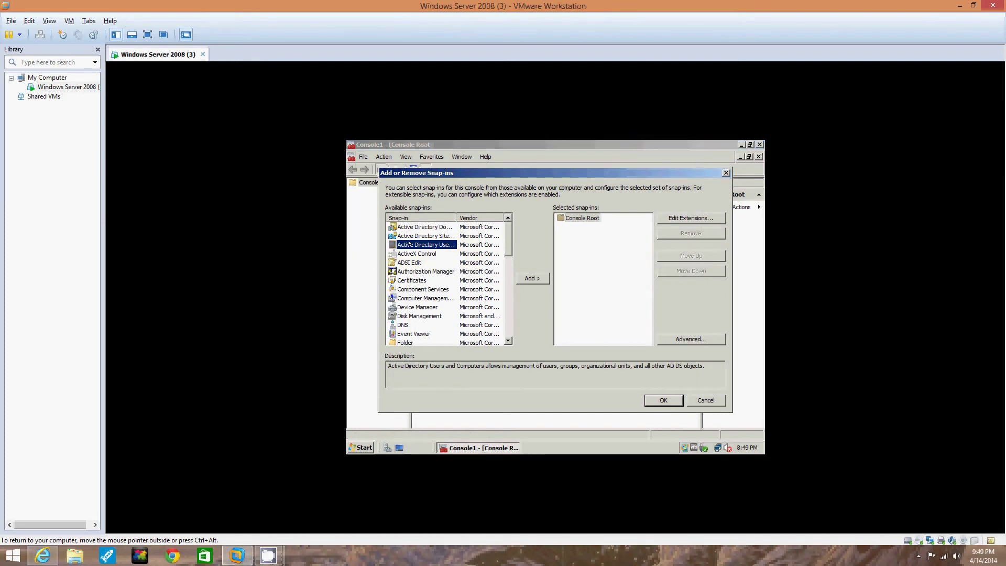
pyautogui.click(530, 277)
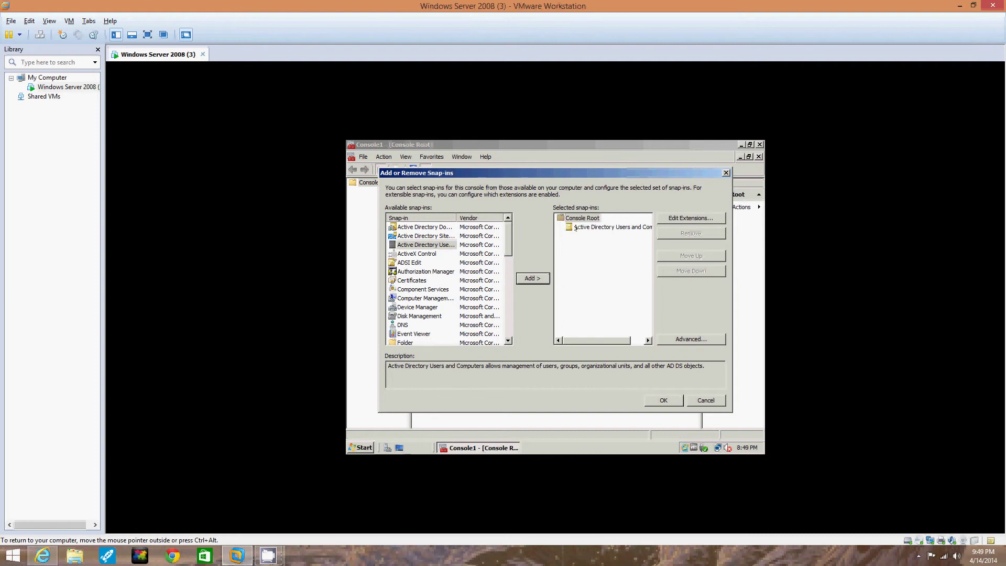
pyautogui.click(663, 400)
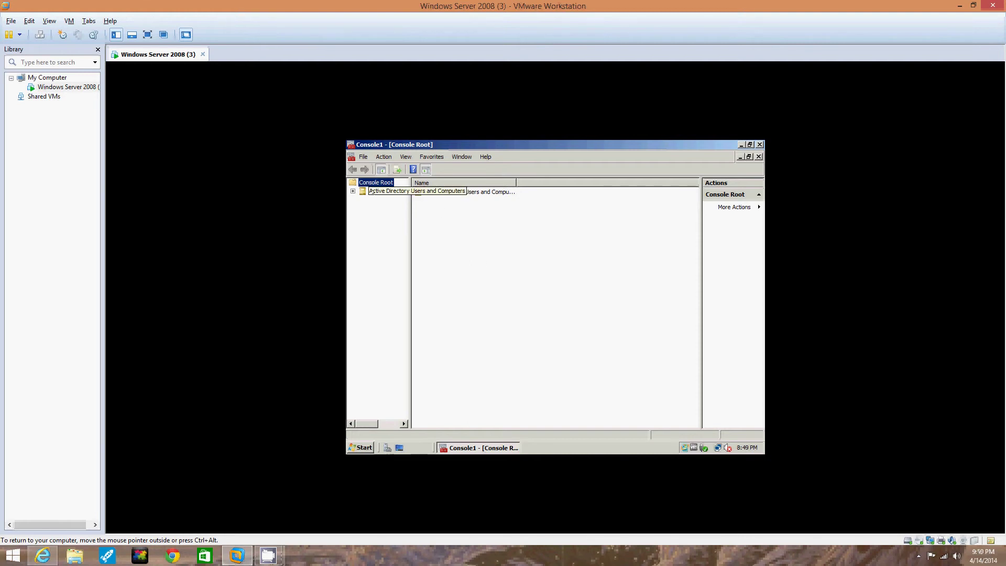
# Select the Active Directory Users and Computers node, check jjcomp.com and Saved Queries, and view its context menu.
pyautogui.click(372, 192)
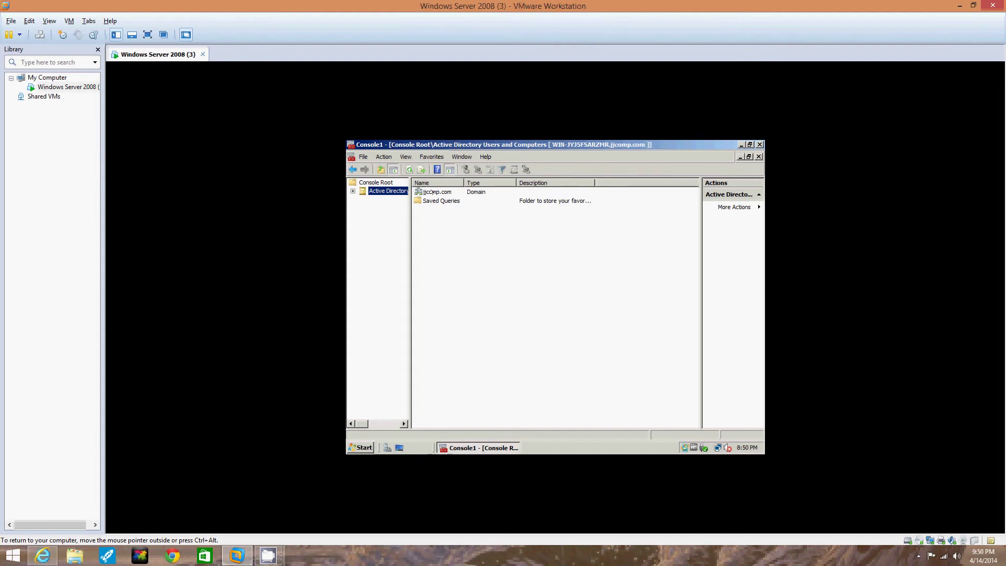
pyautogui.click(432, 191)
pyautogui.click(441, 201)
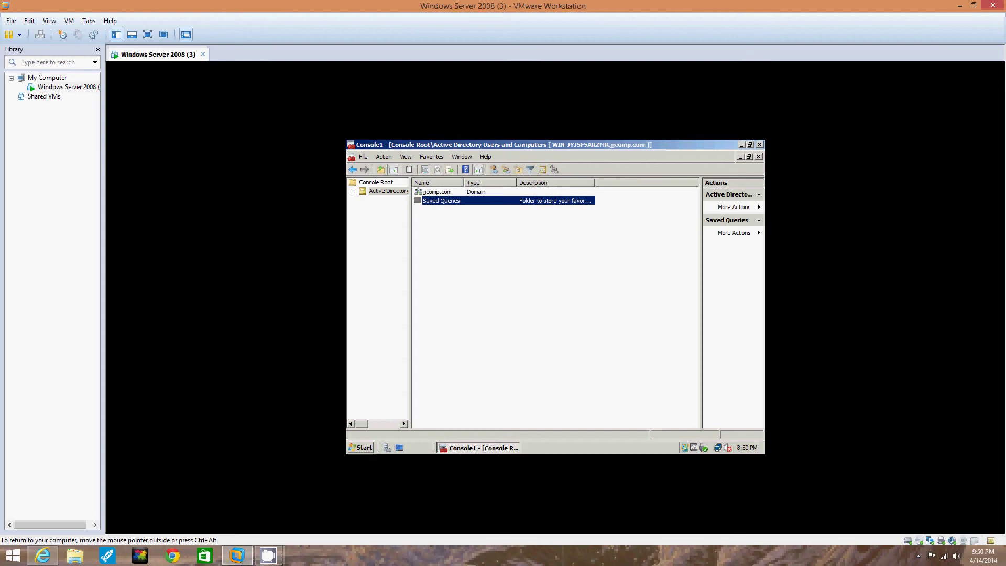
pyautogui.click(386, 191)
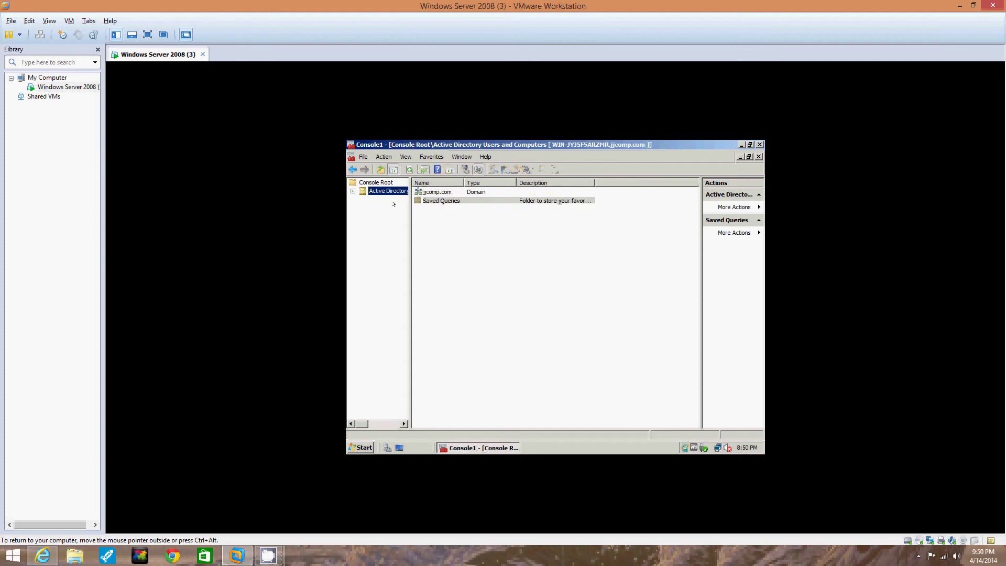
pyautogui.rightClick(384, 192)
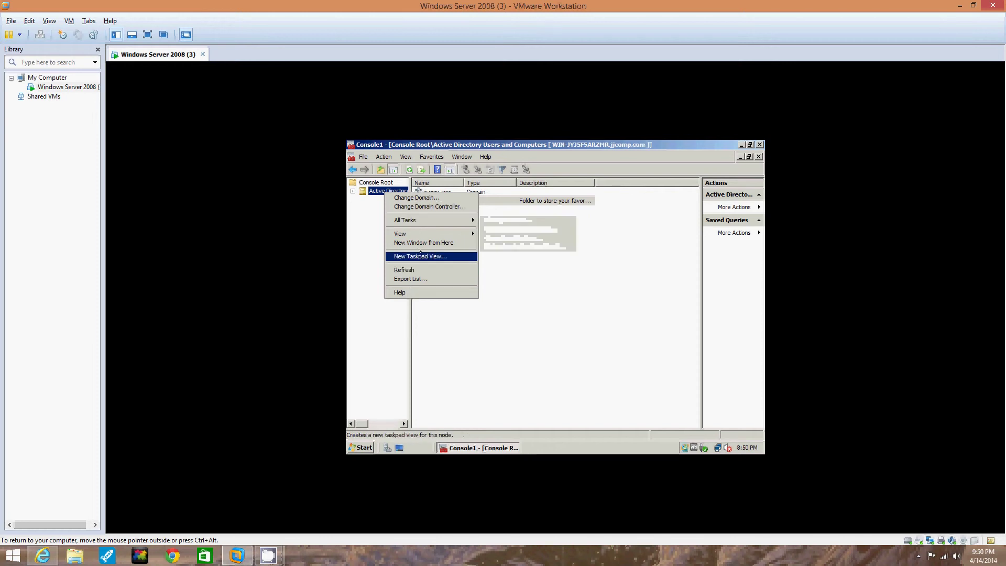
pyautogui.click(374, 225)
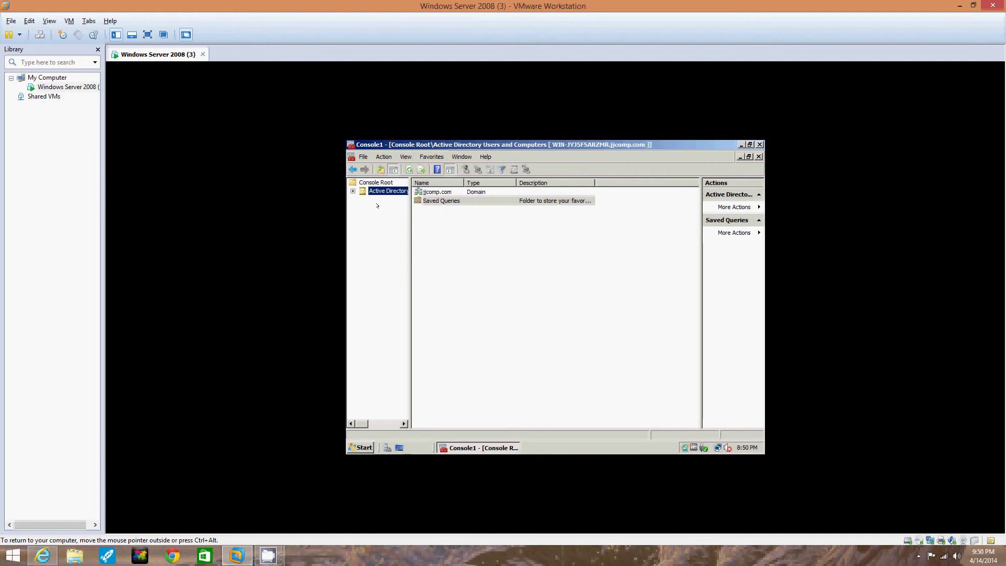
# Expand the Active Directory node, widen the tree pane, and expand jjcomp.com to reveal its containers.
pyautogui.press('Right')
pyautogui.moveTo(406, 244); pyautogui.dragTo(417, 244)
pyautogui.moveTo(418, 244); pyautogui.dragTo(483, 242)
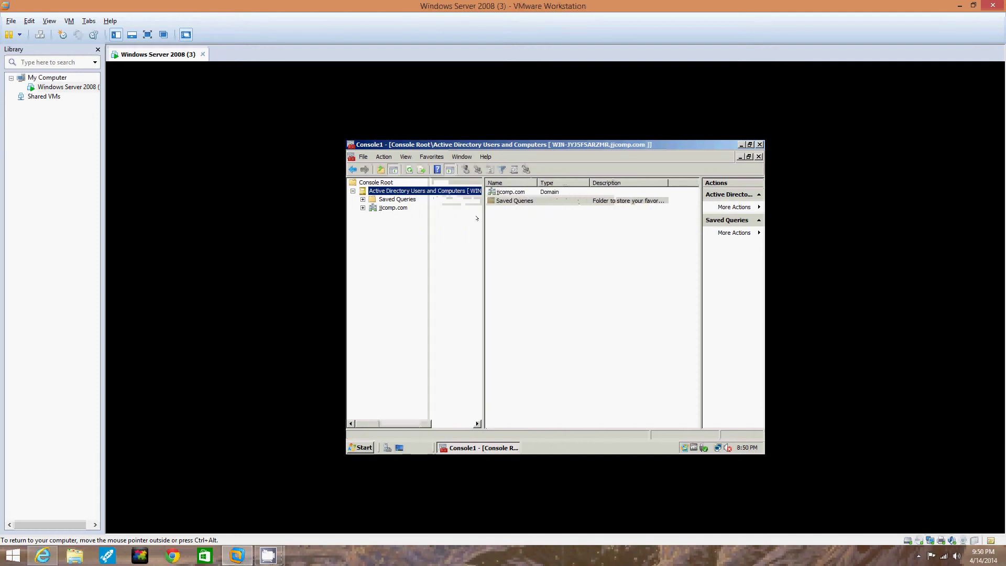
pyautogui.moveTo(483, 199); pyautogui.dragTo(455, 199)
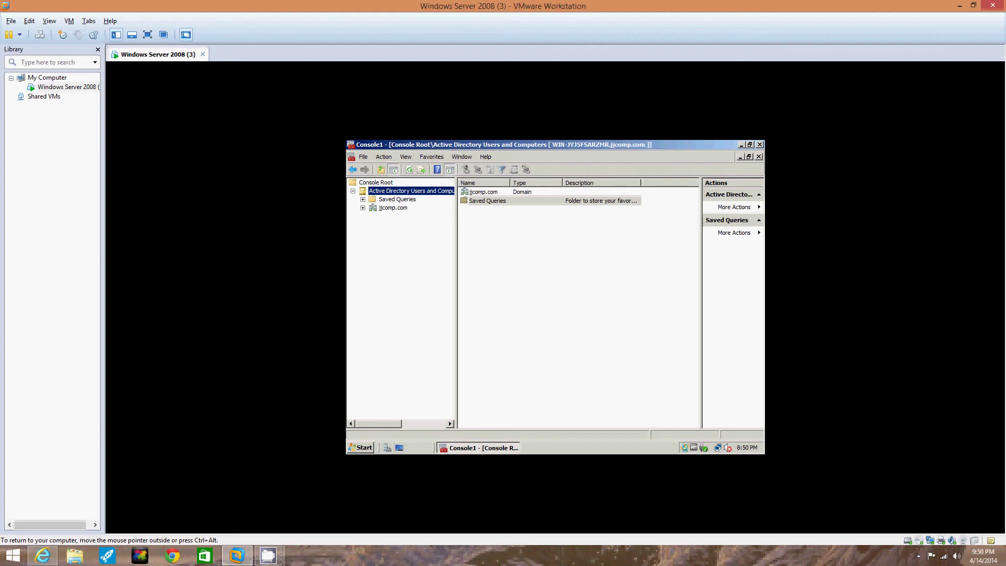
pyautogui.click(362, 208)
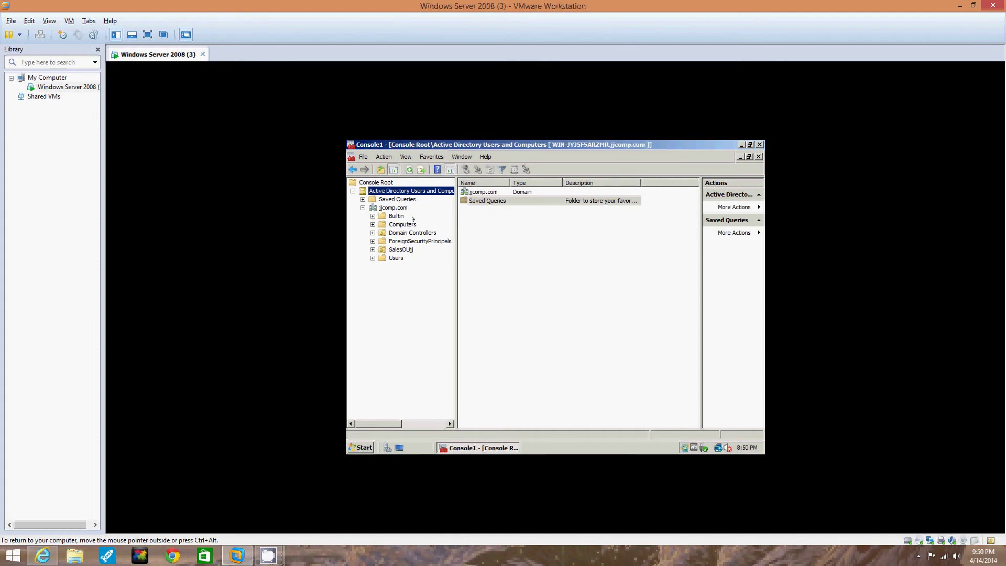
# Select the jjcomp.com Users folder and choose New > User from its context menu.
pyautogui.click(395, 258)
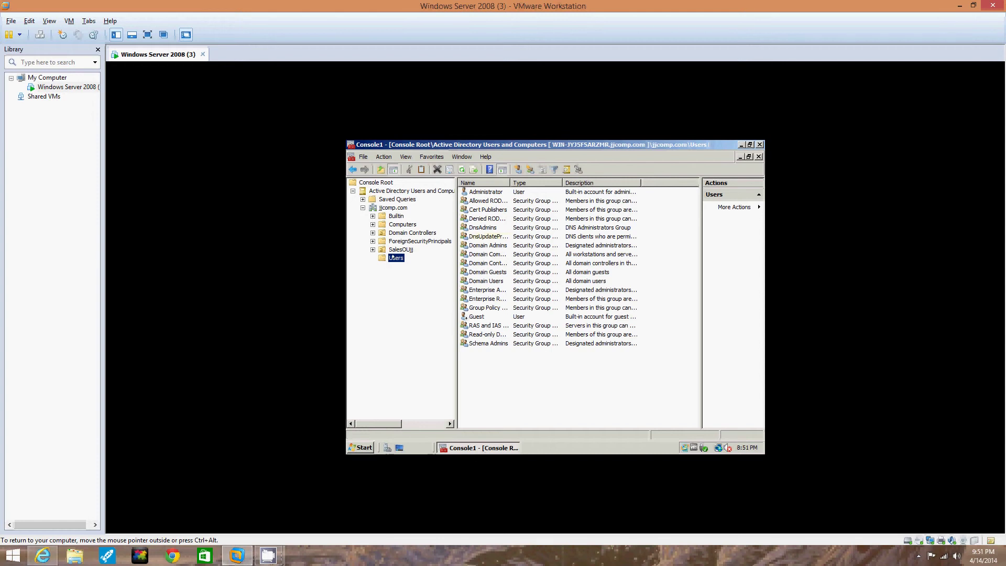
pyautogui.rightClick(393, 258)
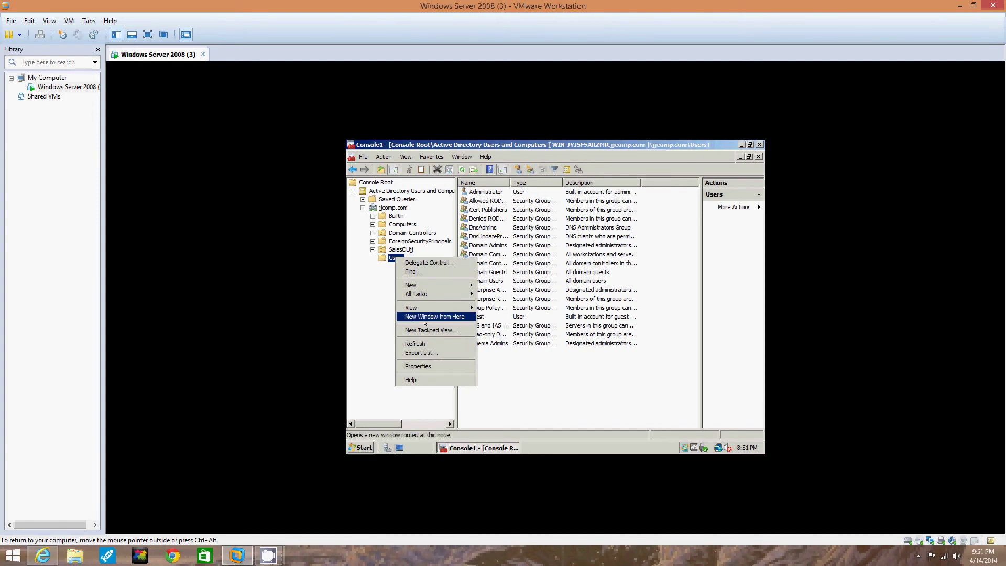
pyautogui.moveTo(425, 286)
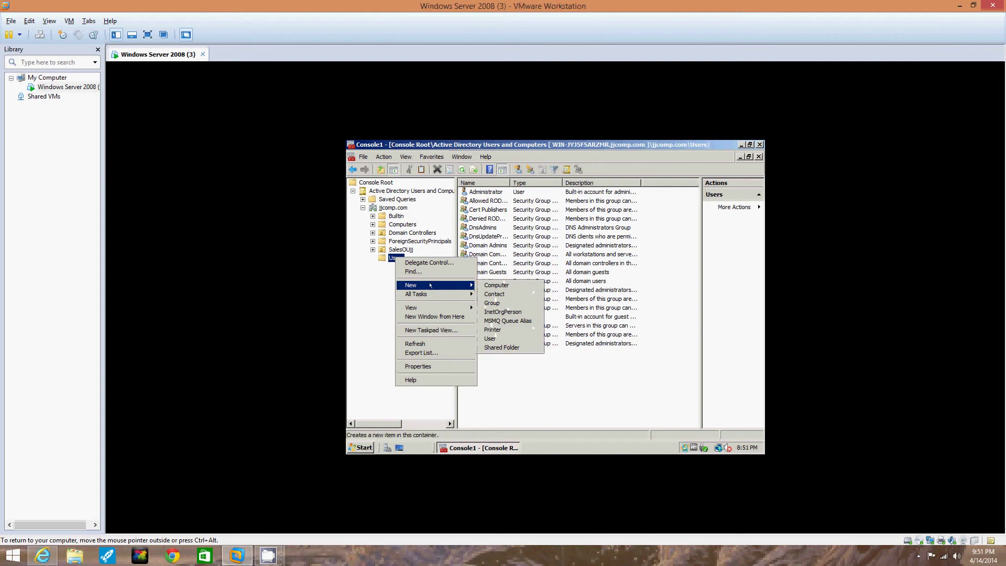
pyautogui.click(490, 339)
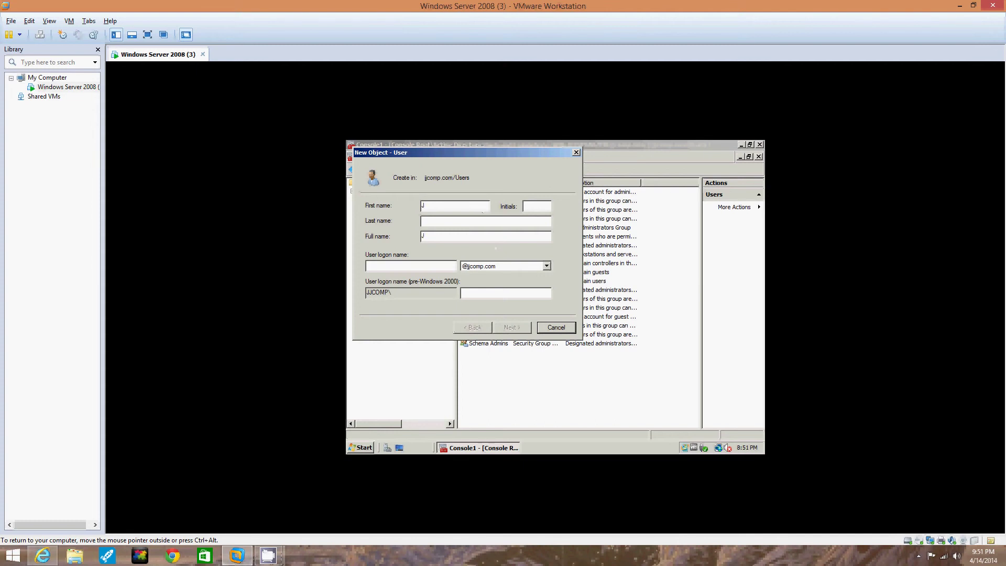
# Enter the new user's first name, middle initial D, and last name with 'Test' appended.
pyautogui.click(527, 206)
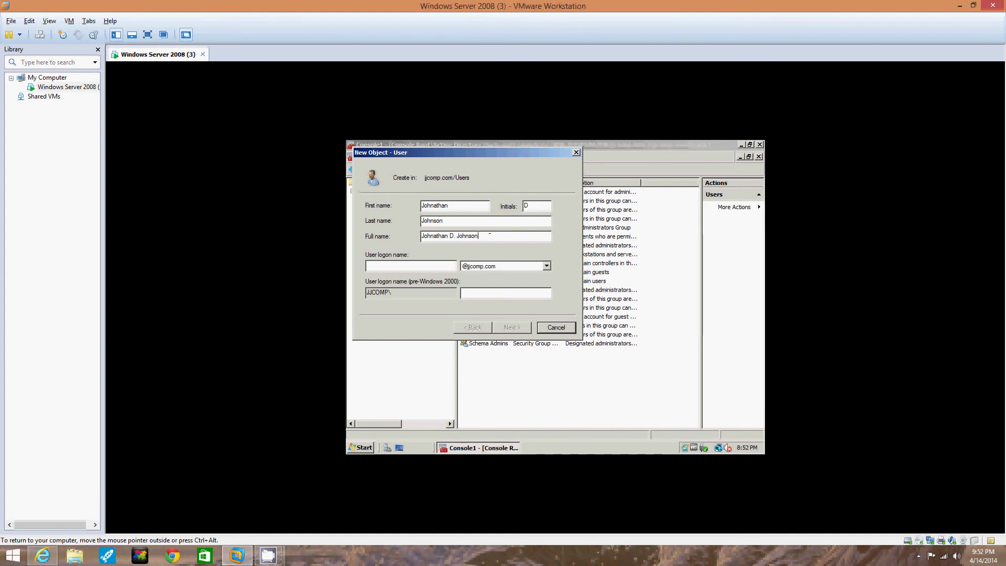
pyautogui.click(476, 221)
pyautogui.write('Tes')
# Check the full name and remove stray characters from the first name field.
pyautogui.moveTo(492, 236); pyautogui.dragTo(421, 236)
pyautogui.click(501, 237)
pyautogui.doubleClick(457, 206)
pyautogui.click(458, 206)
pyautogui.write('dsgdsggdgg')
pyautogui.press('BackSpace')
pyautogui.press('BackSpace')
pyautogui.press('BackSpace')
pyautogui.press('BackSpace')
pyautogui.press('BackSpace')
pyautogui.press('BackSpace')
pyautogui.press('BackSpace')
pyautogui.press('BackSpace')
pyautogui.press('BackSpace')
pyautogui.press('BackSpace')
# Enter the user logon name and advance to the password page.
pyautogui.write('JJT')
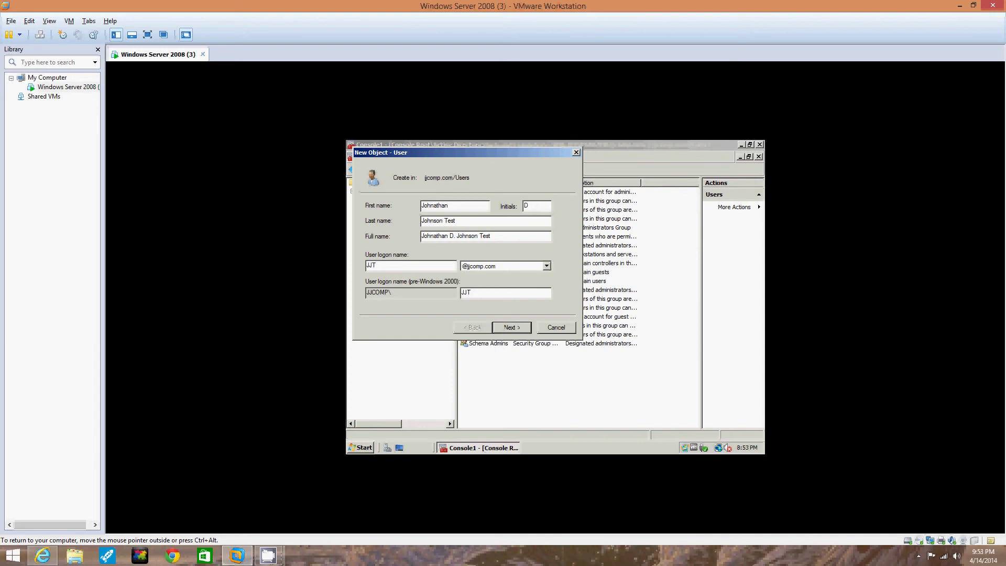
pyautogui.write('est')
pyautogui.write('bnn')
pyautogui.click(512, 327)
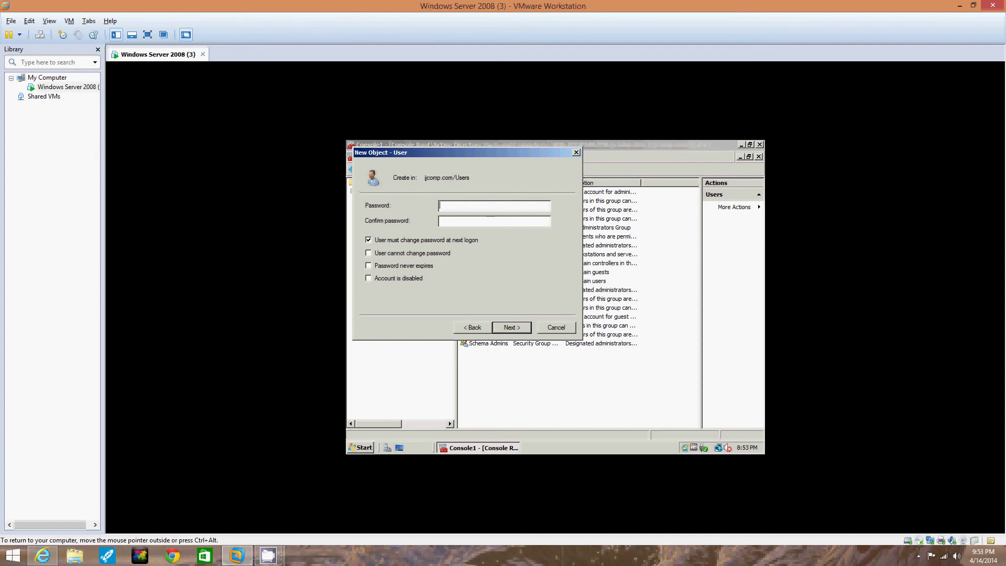
# Enter and confirm the account password, keeping change-at-next-logon checked, and continue to the summary.
pyautogui.press('capslock')
pyautogui.write('P')
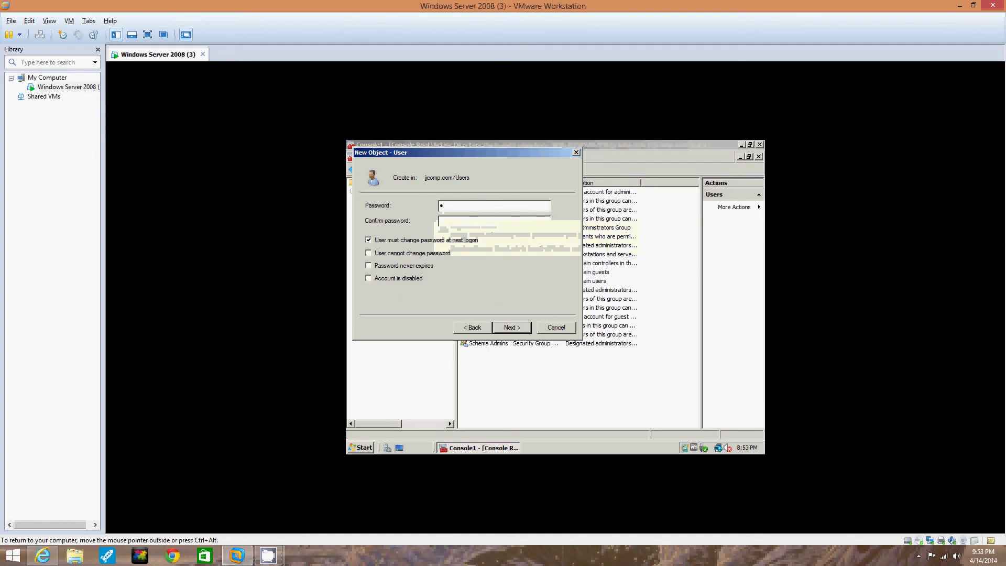
pyautogui.write('assword12345Passwor')
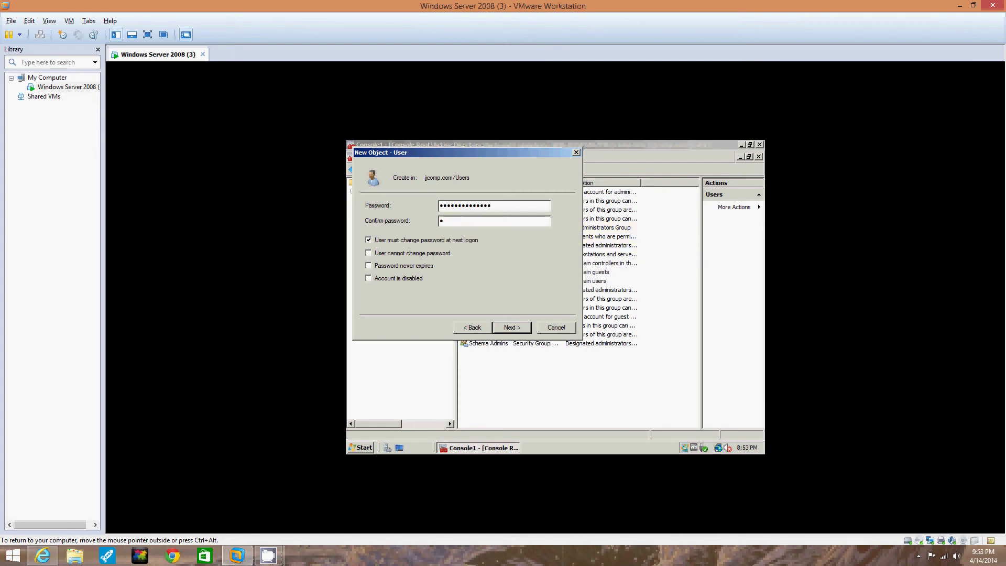
pyautogui.write('d@12345')
pyautogui.click(509, 326)
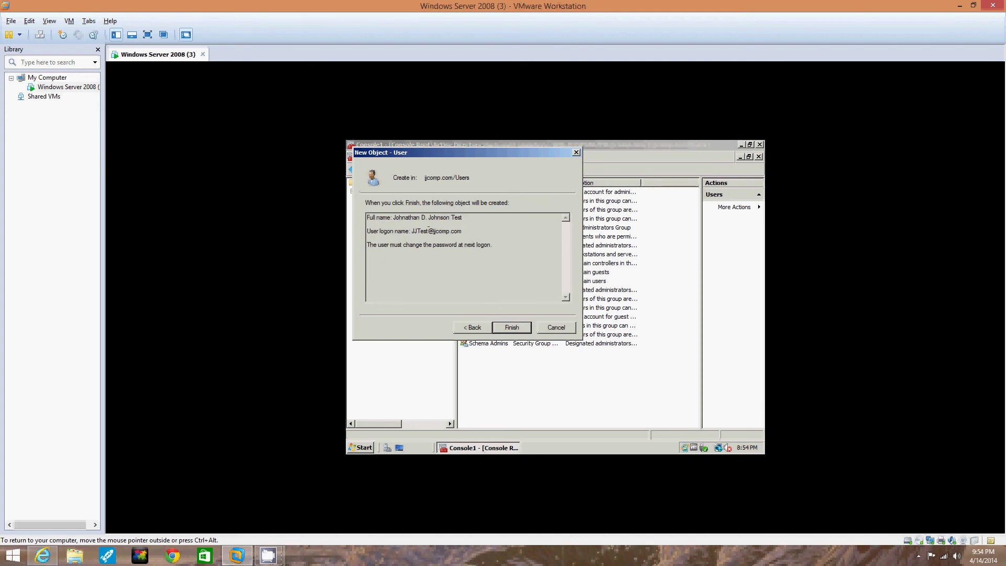
# Finish the wizard so the new user account appears in the jjcomp.com Users list.
pyautogui.click(515, 327)
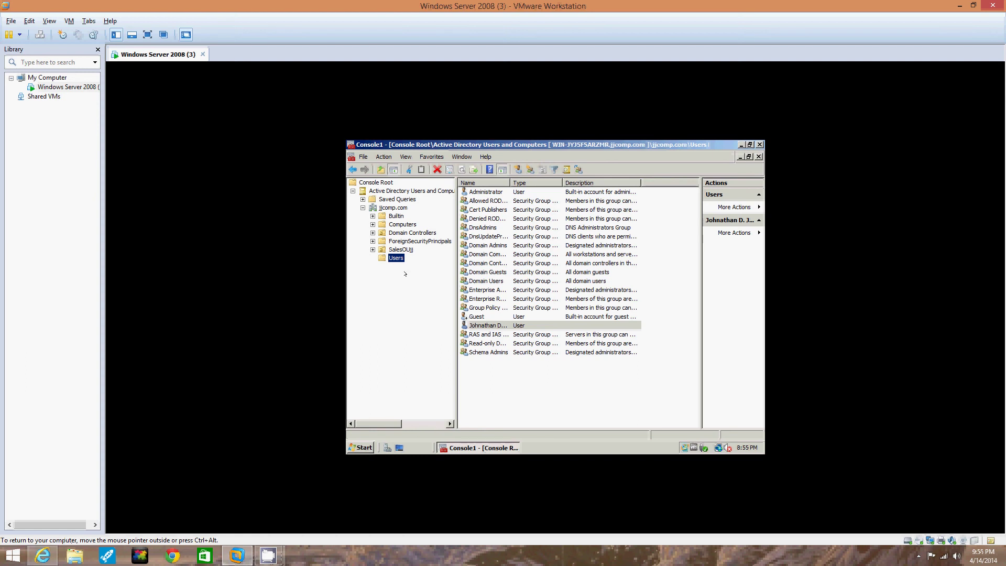
# Return to the VM and open the new user's properties from the Users list.
pyautogui.click(960, 5)
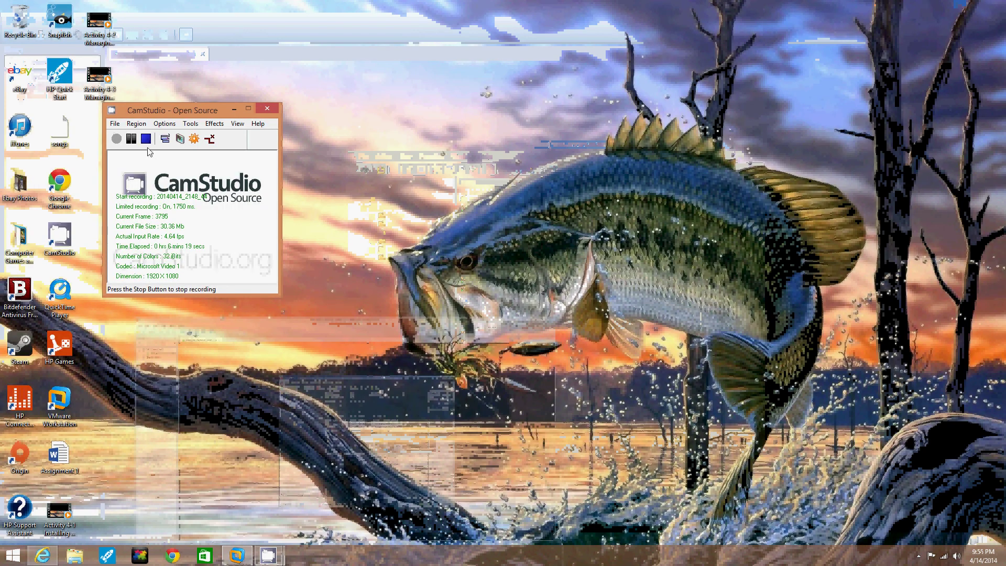
pyautogui.click(236, 555)
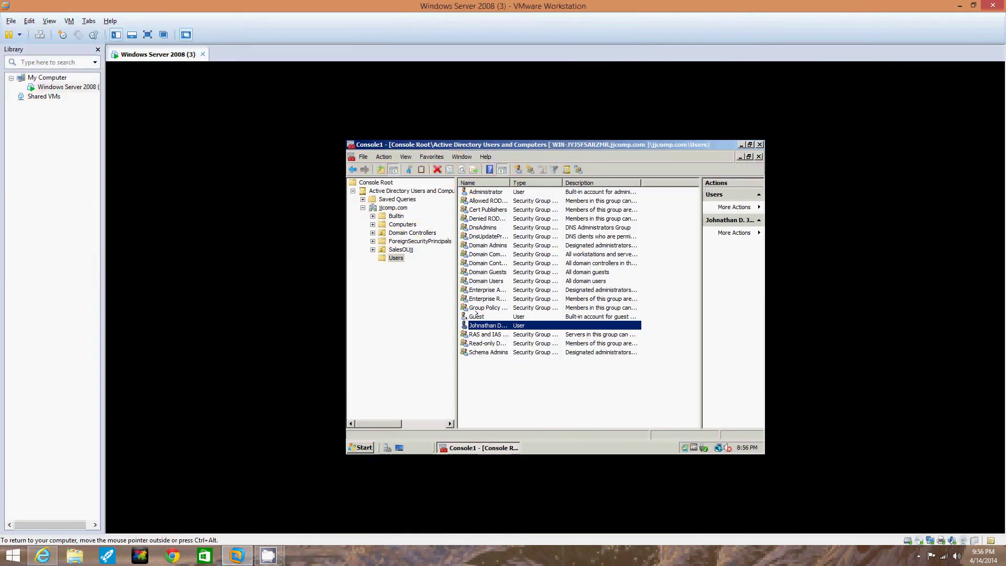
pyautogui.click(486, 326)
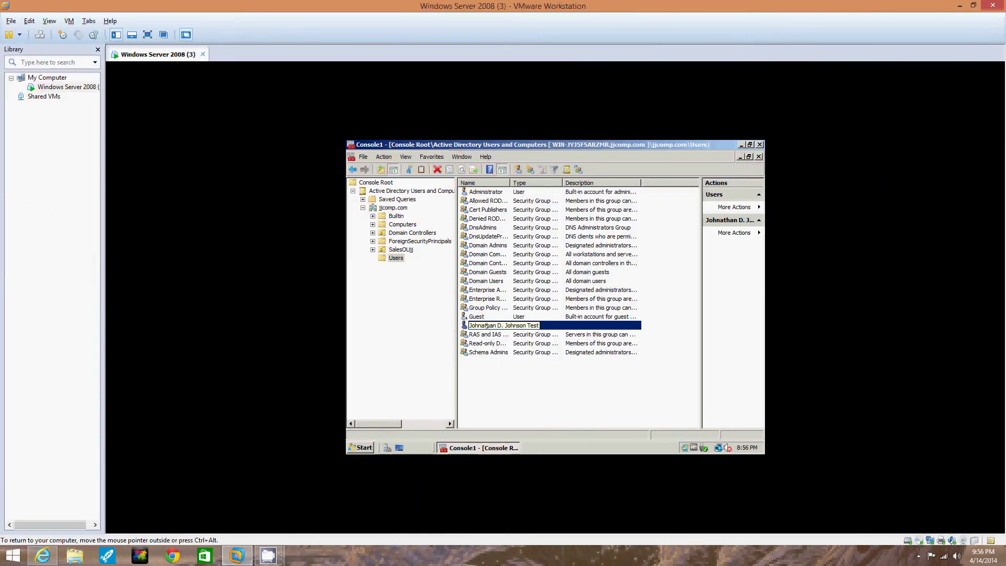
pyautogui.press('Return')
pyautogui.click(493, 324)
pyautogui.doubleClick(473, 325)
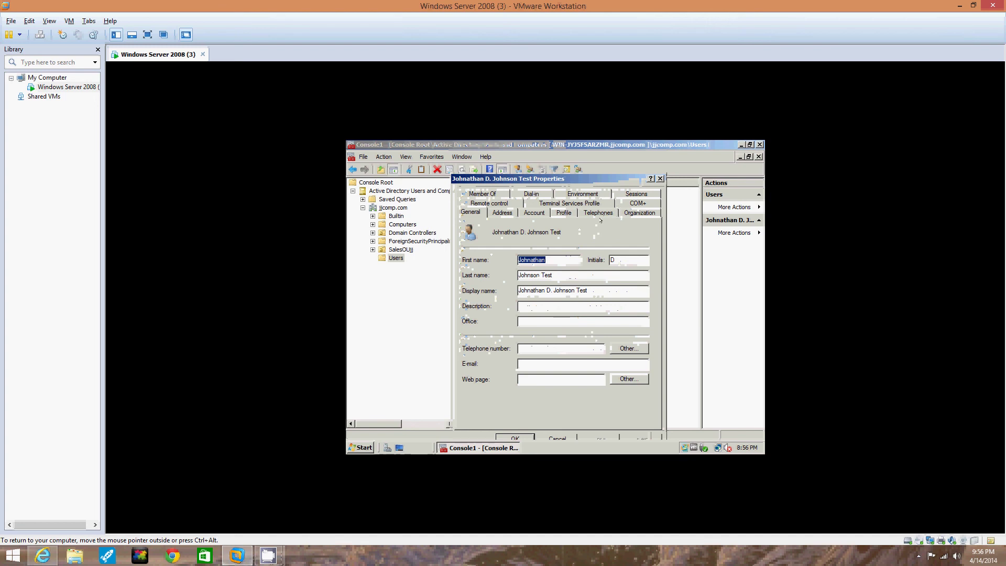
# Browse the Member Of, Address, Account, Profile, Telephones and Organization tabs, ending on General.
pyautogui.click(483, 194)
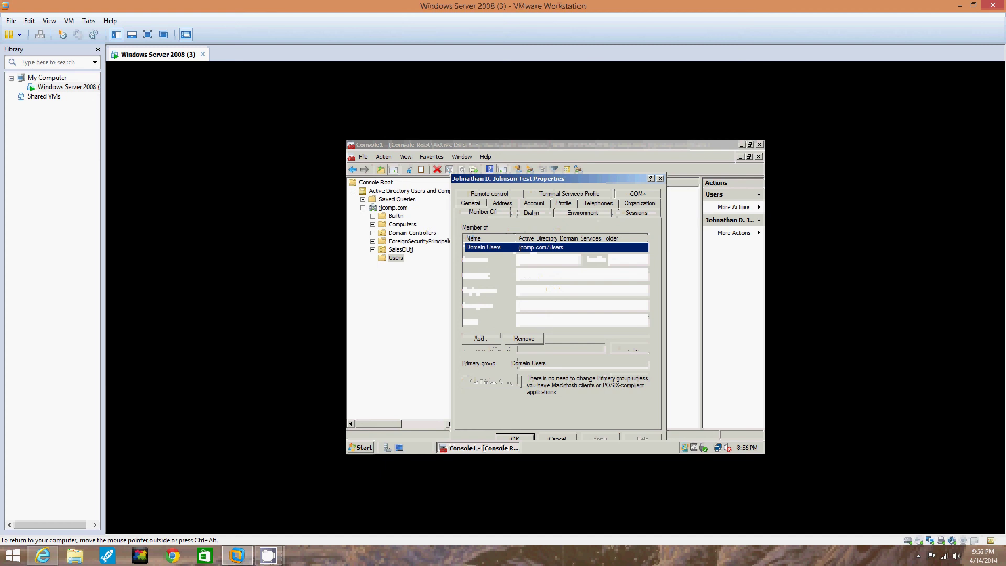
pyautogui.click(477, 202)
pyautogui.click(502, 211)
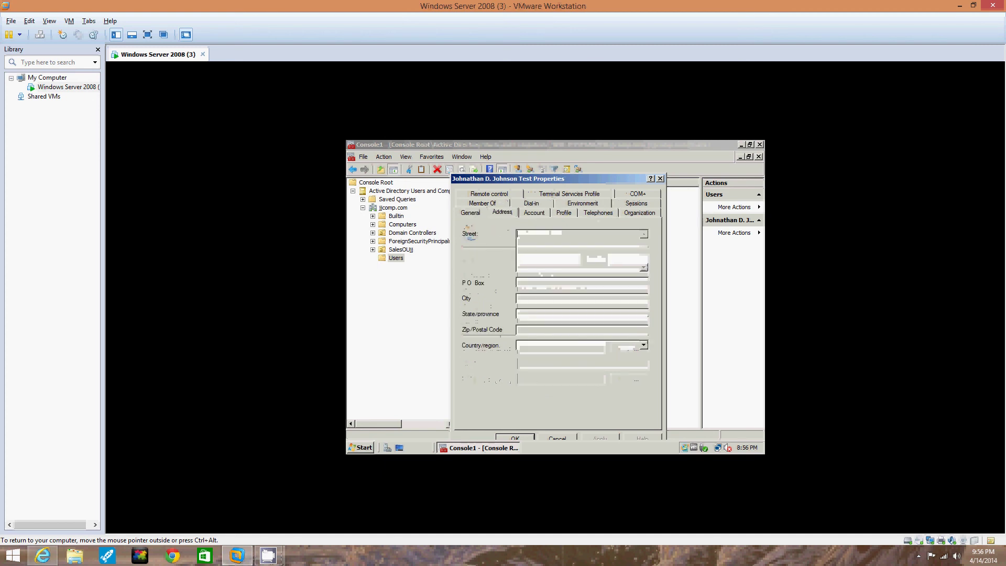
pyautogui.click(533, 212)
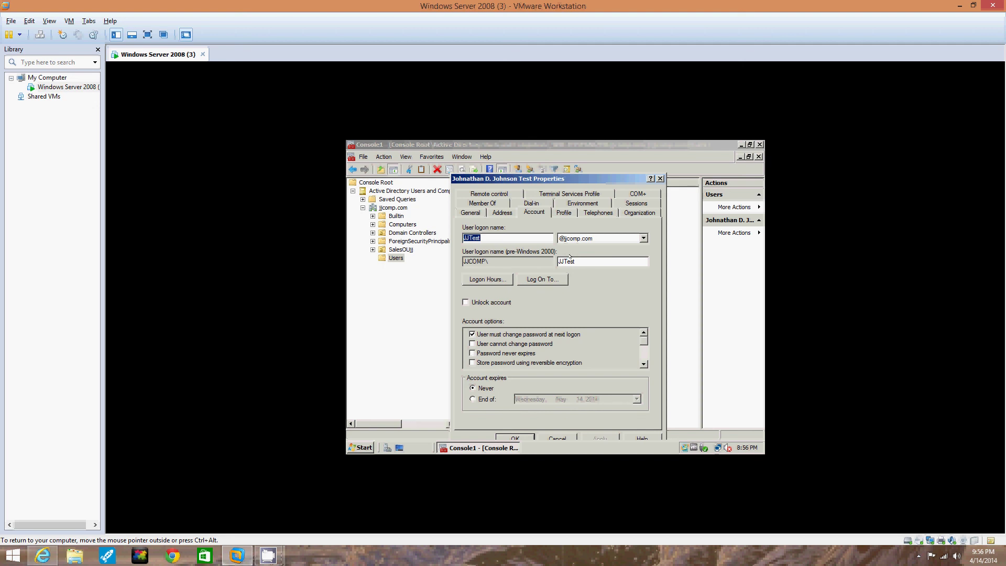
pyautogui.click(585, 260)
pyautogui.write('mn')
pyautogui.click(555, 194)
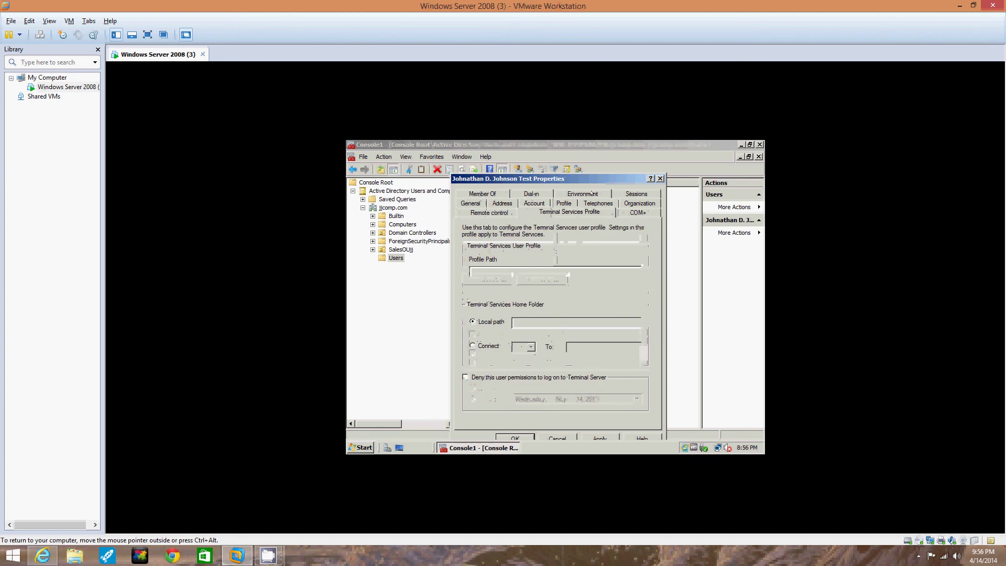
pyautogui.click(564, 203)
pyautogui.click(597, 212)
pyautogui.click(639, 213)
pyautogui.click(470, 212)
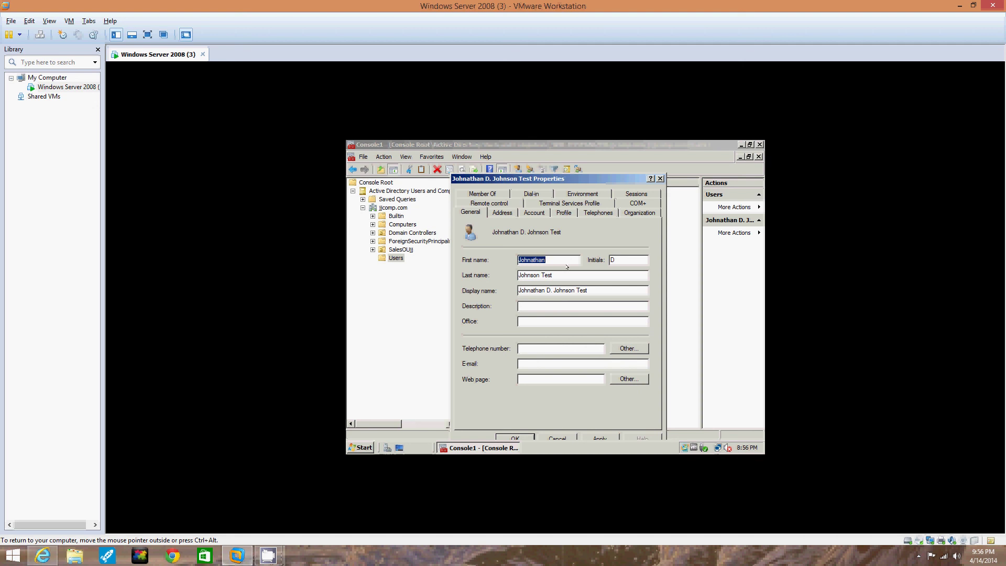
# Give the new user the description 'Test Account' and close its properties with OK.
pyautogui.click(545, 259)
pyautogui.write('Test Account')
pyautogui.click(511, 437)
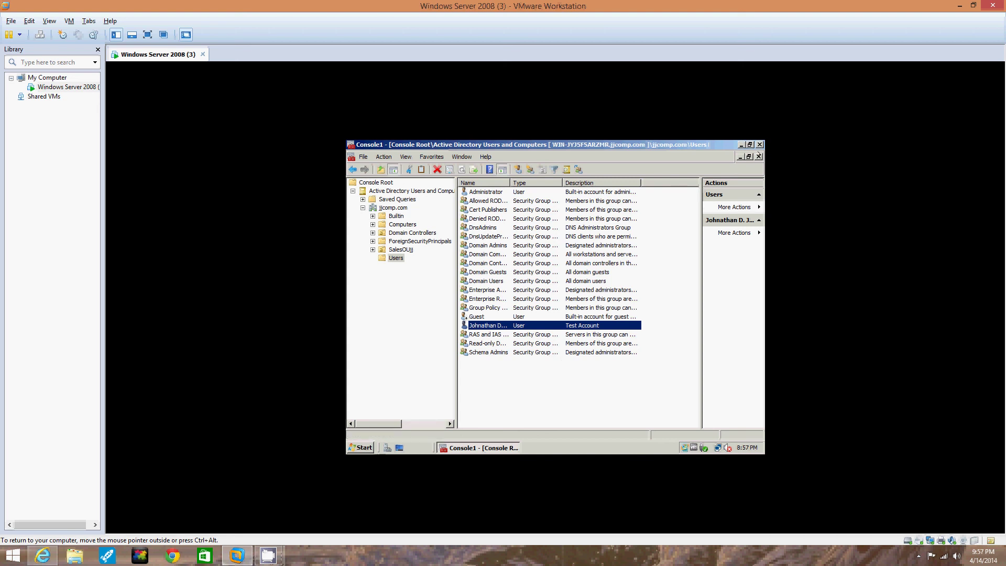
# Close the management console without saving its settings, then minimize VMware Workstation to the host desktop.
pyautogui.click(759, 145)
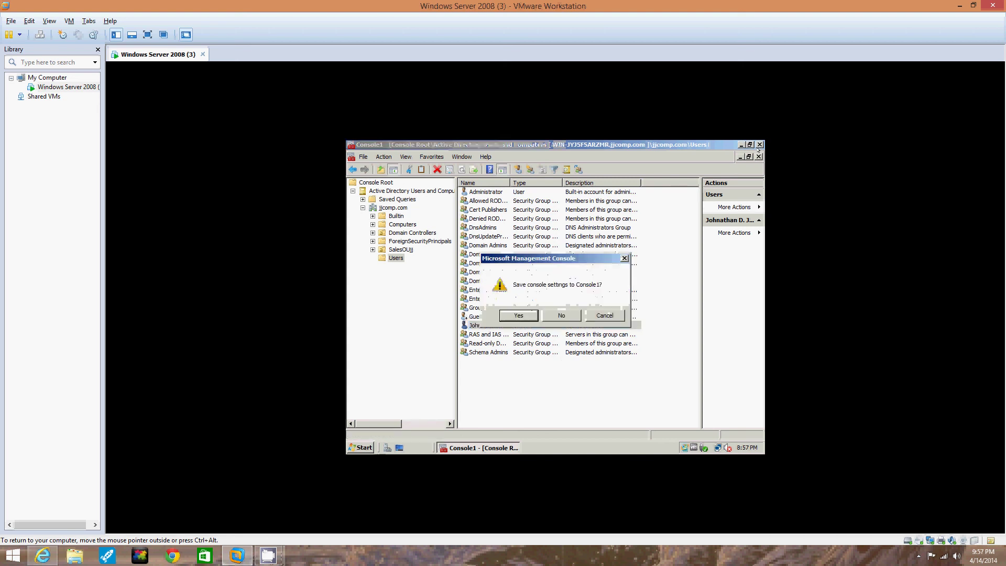
pyautogui.click(524, 314)
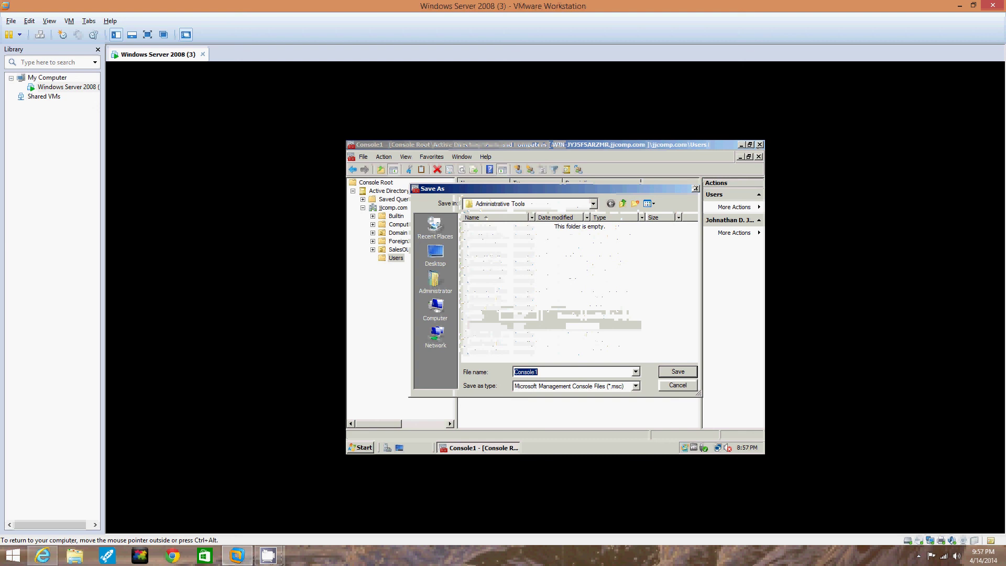
pyautogui.click(695, 189)
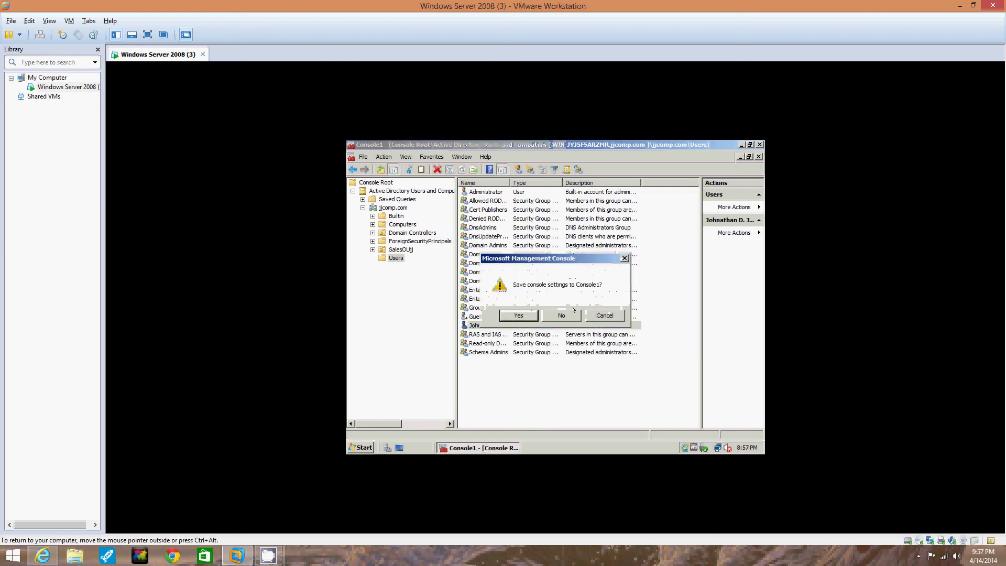
pyautogui.click(574, 310)
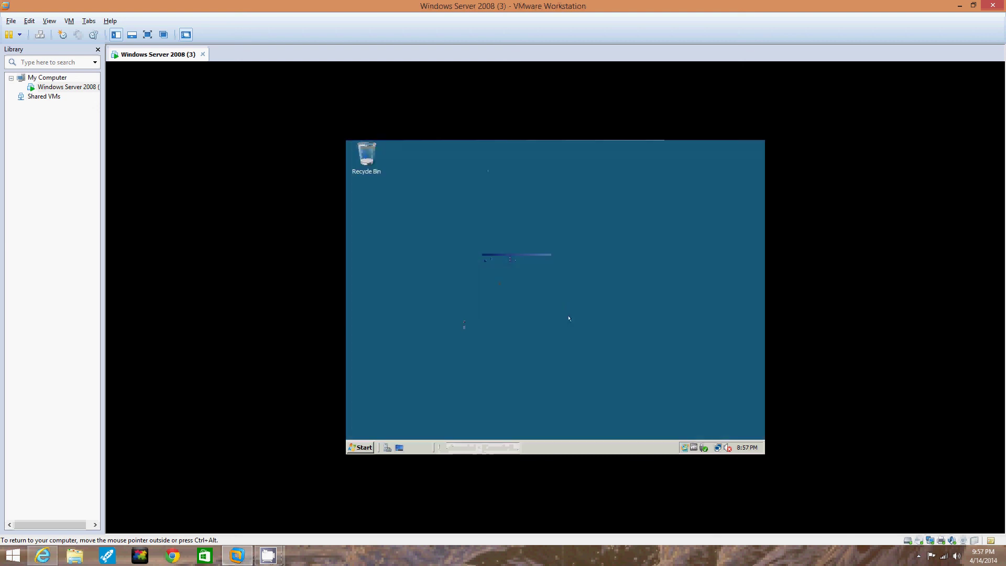
pyautogui.click(361, 446)
pyautogui.click(959, 5)
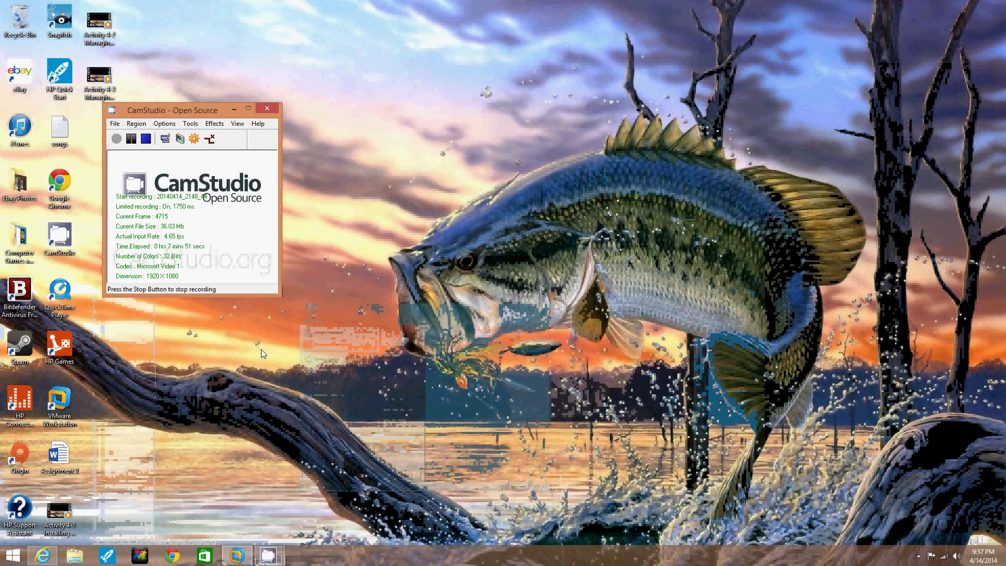